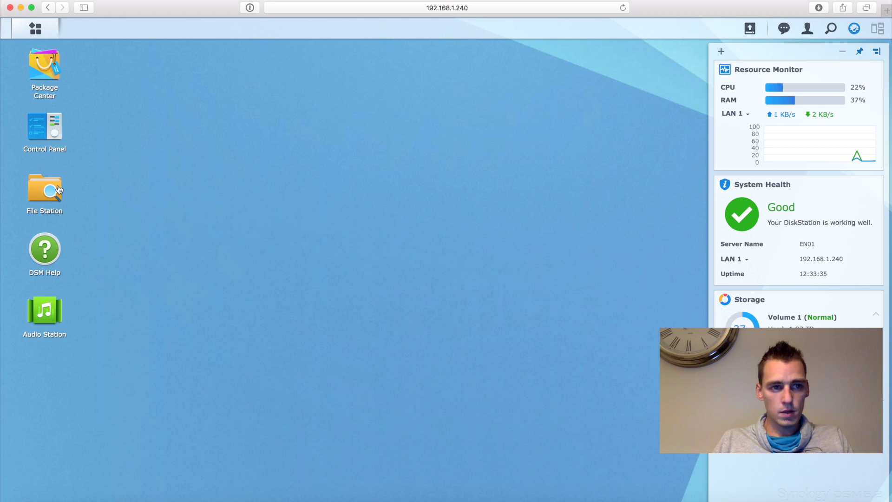
# Open Control Panel from the Main Menu and go to its Shared Folder page.
pyautogui.click(35, 29)
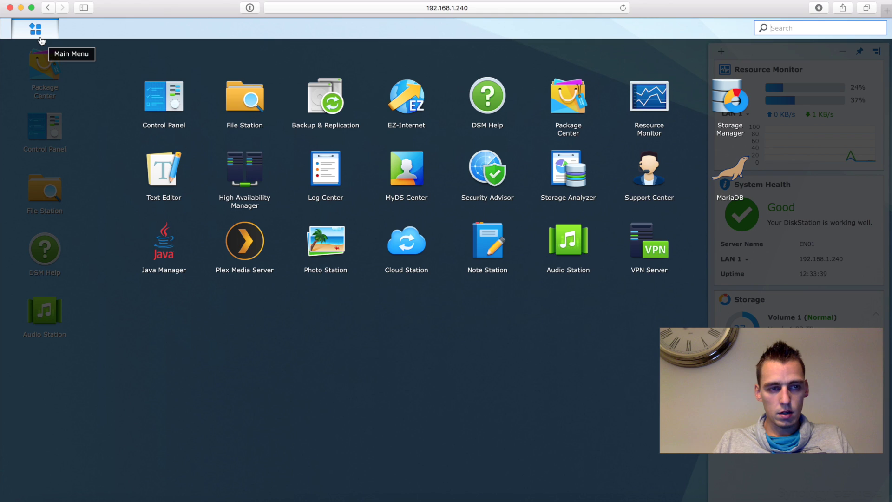
pyautogui.click(174, 103)
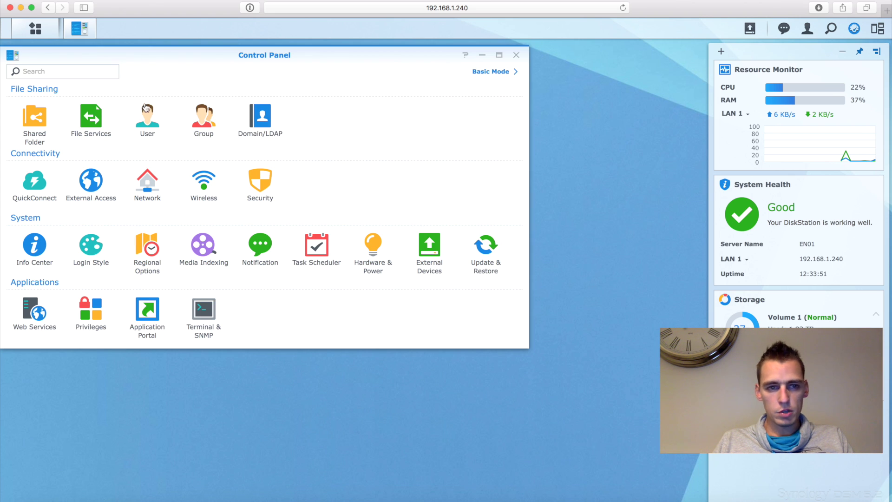
pyautogui.click(37, 117)
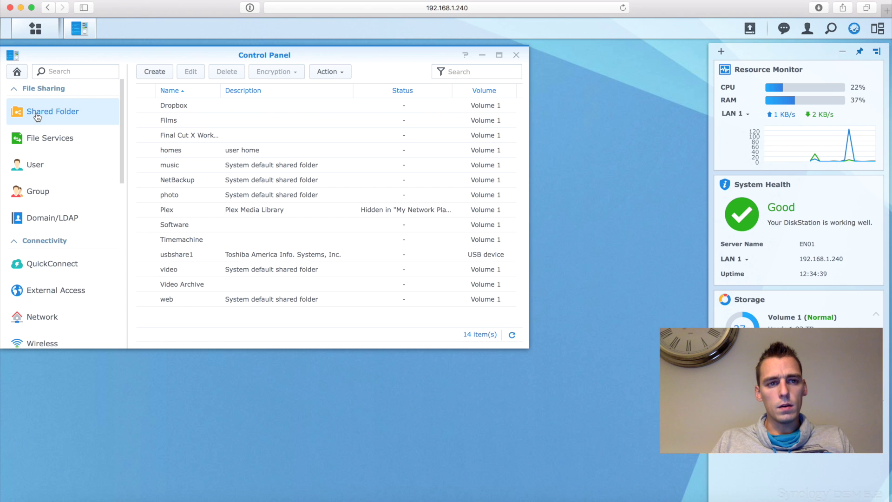
# Start a new shared folder named 'Testmap' with a shared-maps demo description, checking available volumes.
pyautogui.click(154, 72)
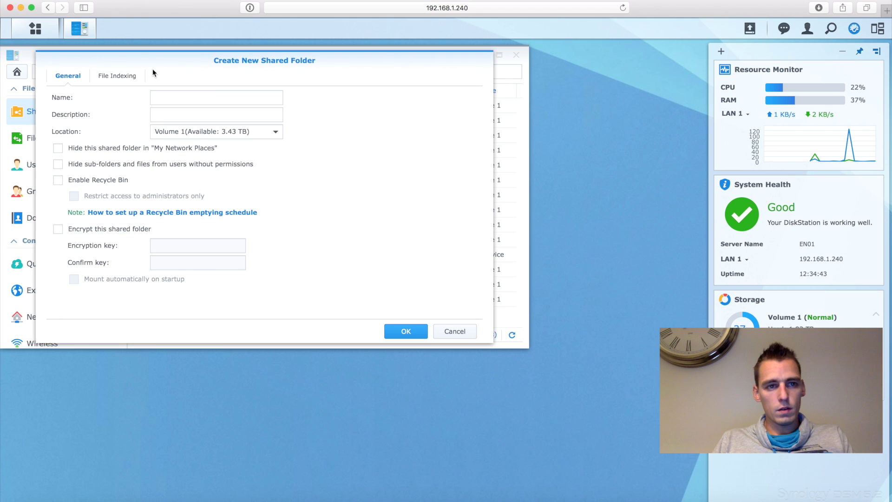
pyautogui.click(217, 93)
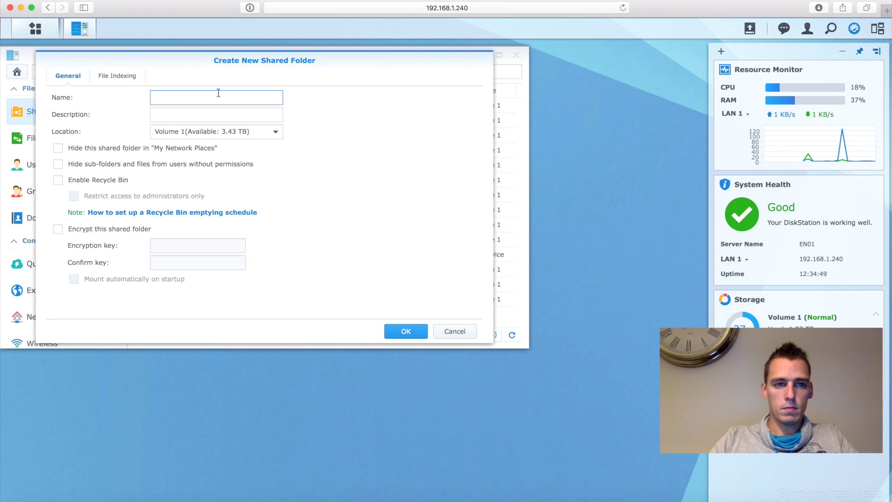
pyautogui.write('Testmap')
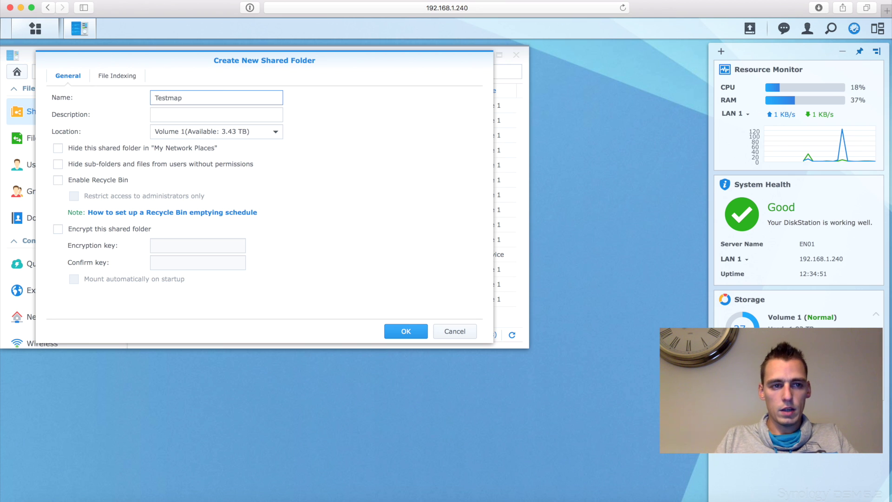
pyautogui.click(216, 114)
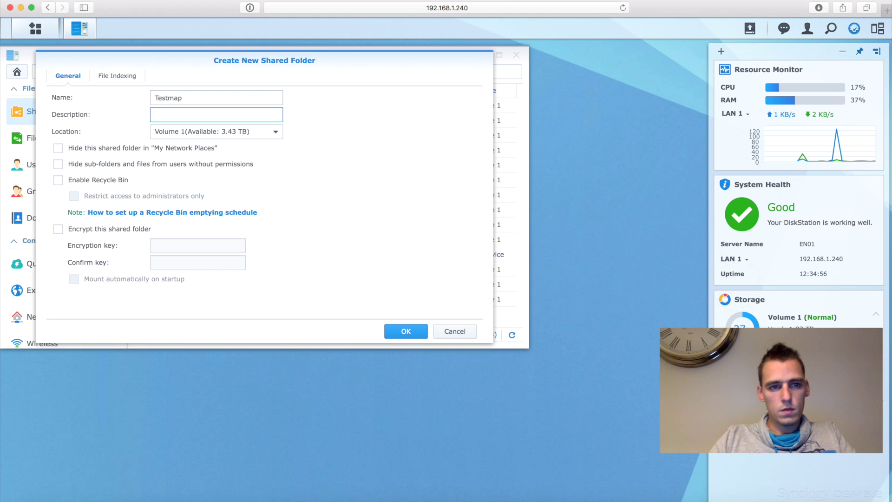
pyautogui.write('This map ')
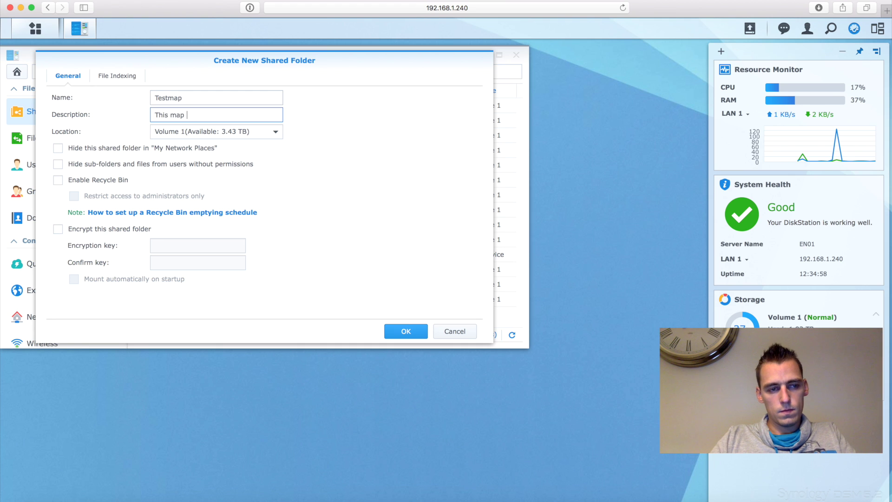
pyautogui.write('is used to dem')
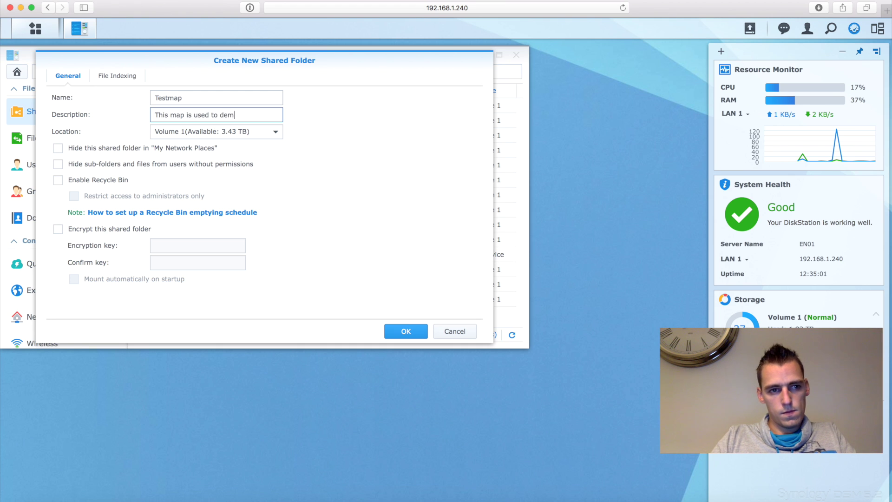
pyautogui.write('o the shared map')
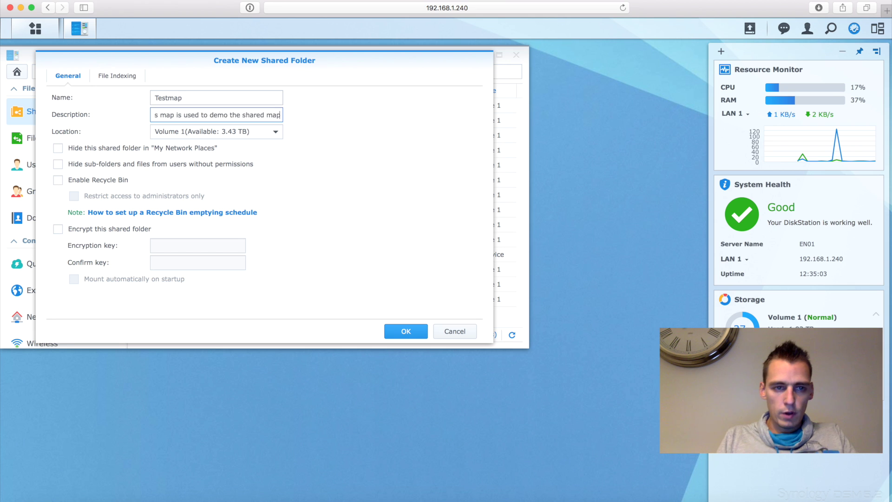
pyautogui.write('s dption')
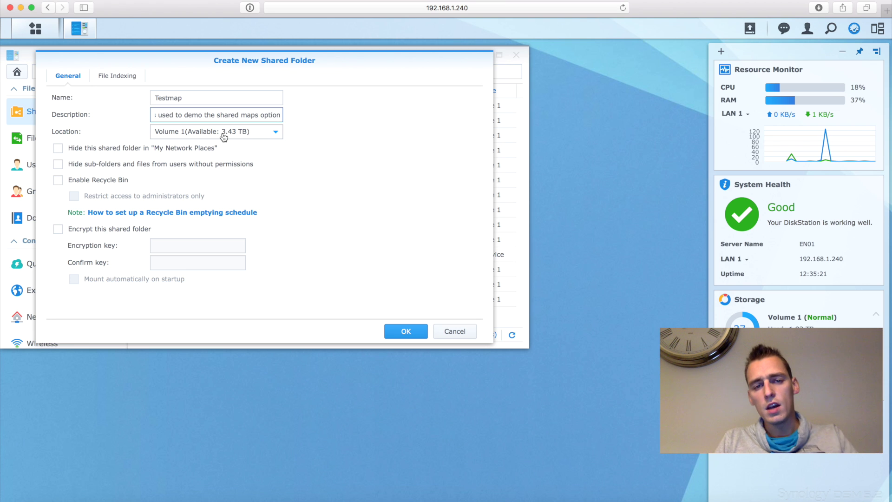
pyautogui.click(224, 136)
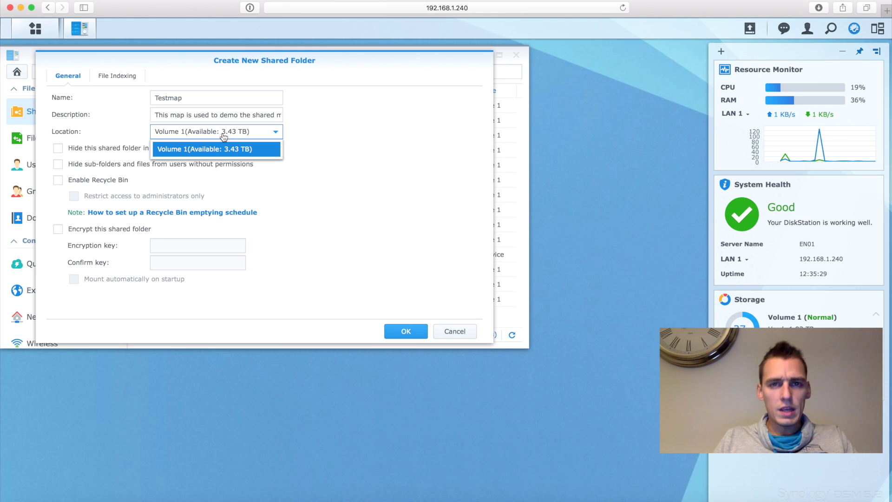
# Keep Volume 1 as the Testmap folder's location.
pyautogui.click(359, 99)
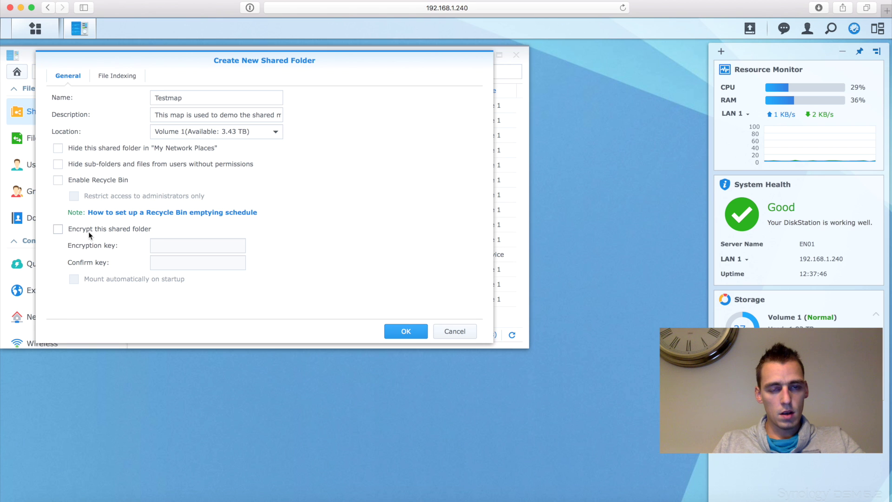
# Glance at file indexing options, then go back to General and confirm creating Testmap.
pyautogui.click(112, 83)
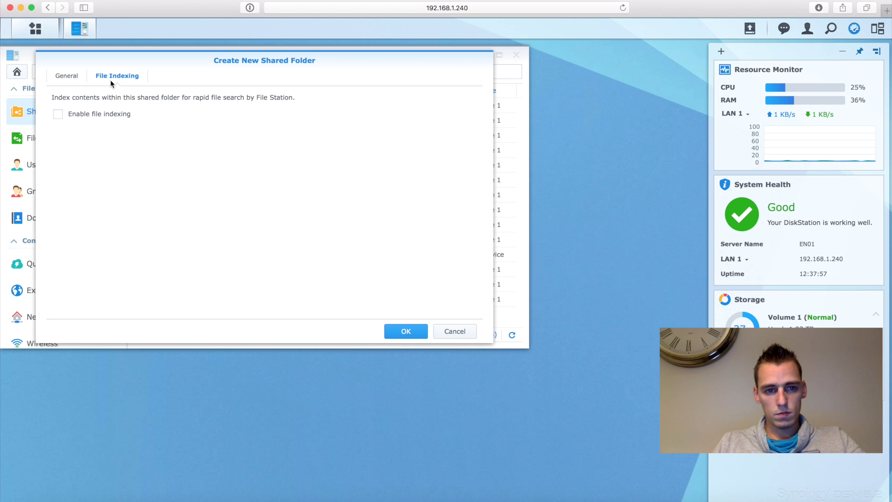
pyautogui.click(72, 77)
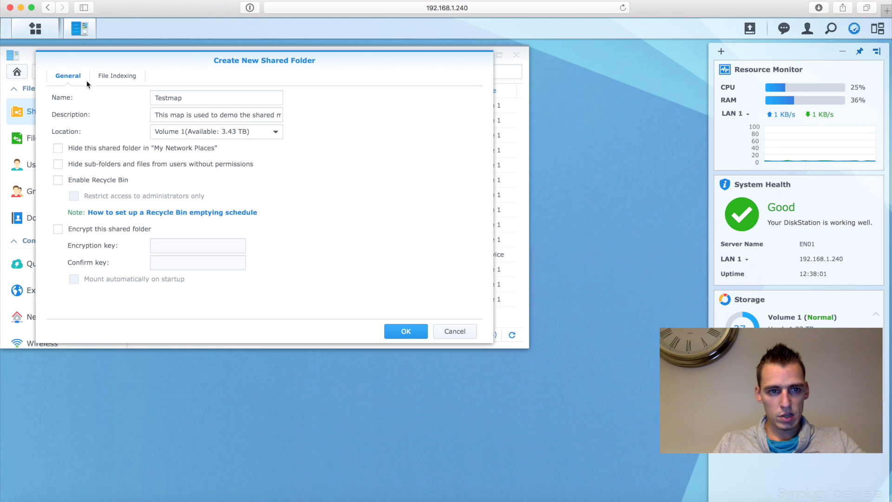
pyautogui.click(407, 332)
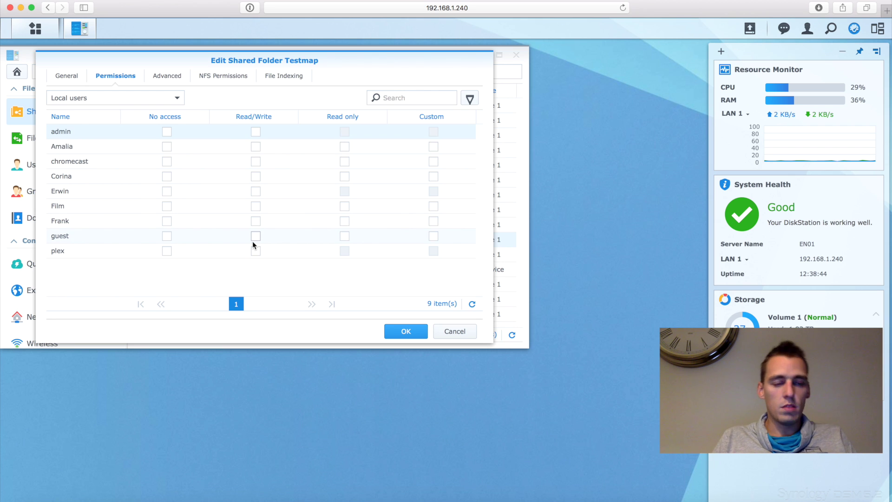
# Switch the permission list to Local groups to check administrators' Read/Write access, then reopen the list selector.
pyautogui.click(180, 100)
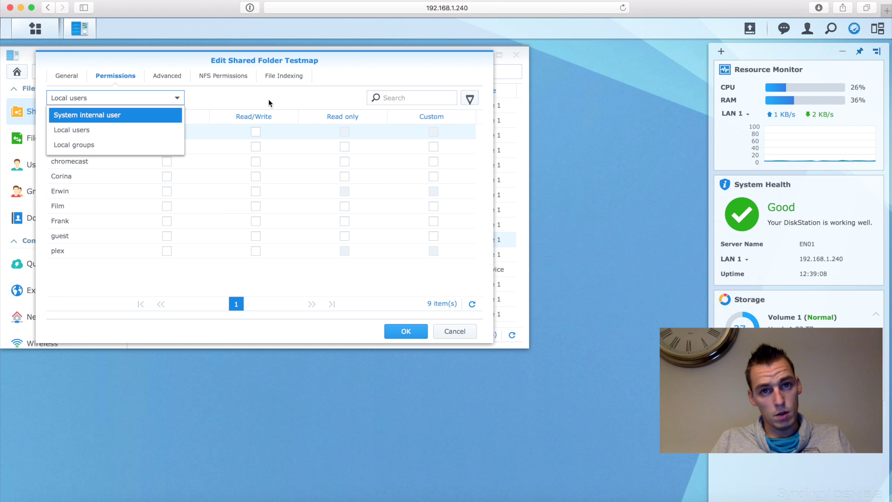
pyautogui.click(112, 148)
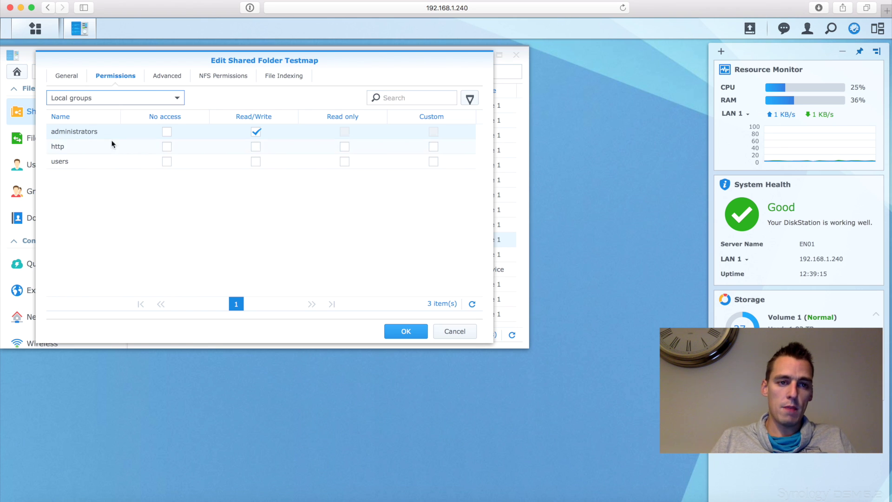
pyautogui.click(122, 100)
# Give the second user Read/Write and set No access for the seven other non-admin users, including guest and plex.
pyautogui.click(91, 130)
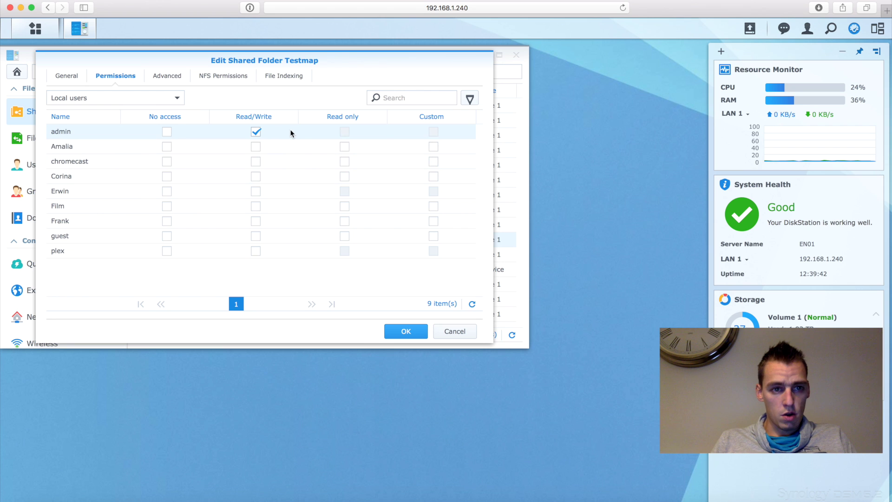
pyautogui.click(256, 191)
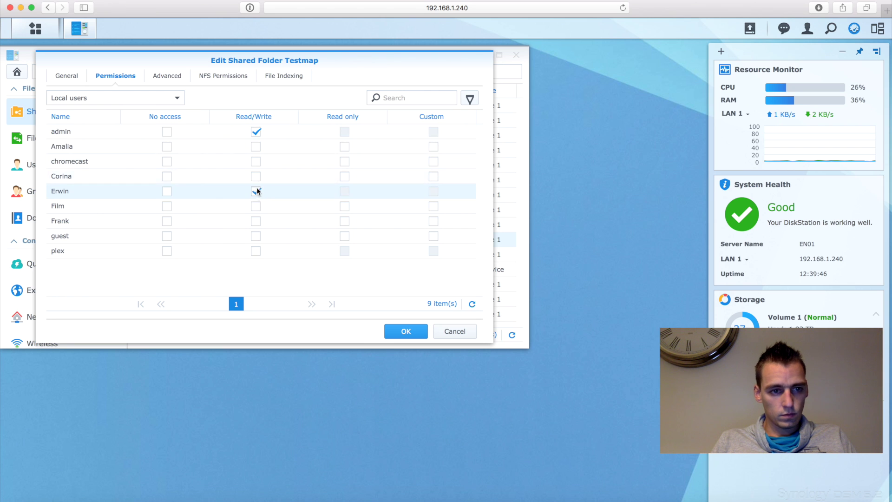
pyautogui.click(167, 146)
pyautogui.click(167, 161)
pyautogui.click(167, 176)
pyautogui.click(169, 207)
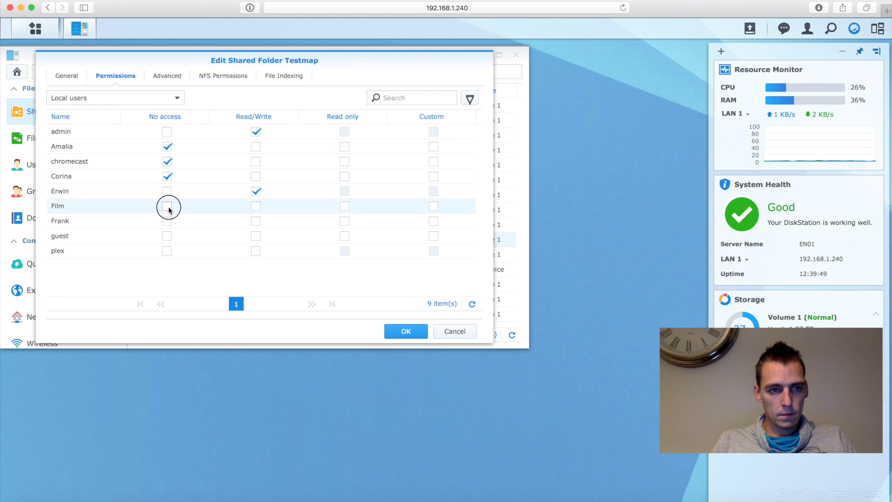
pyautogui.click(167, 221)
pyautogui.click(167, 235)
pyautogui.click(167, 250)
pyautogui.click(222, 76)
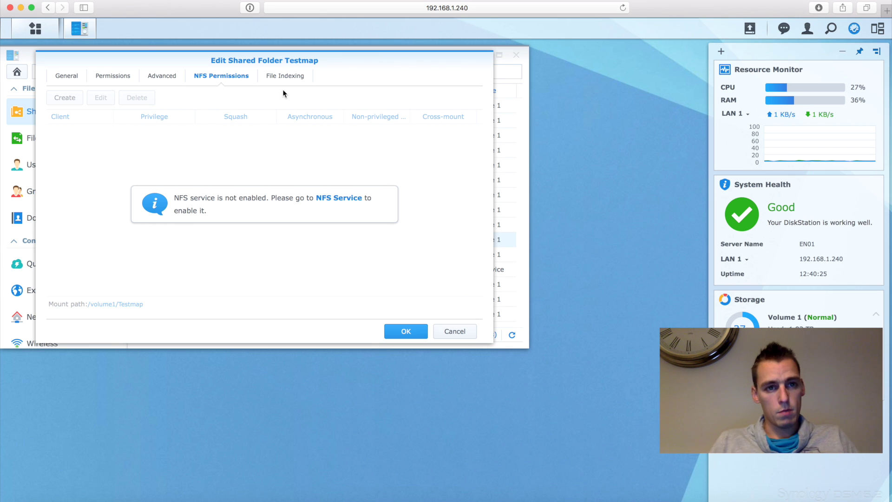
# Leave Testmap's file indexing disabled and save the folder's settings with OK.
pyautogui.click(297, 78)
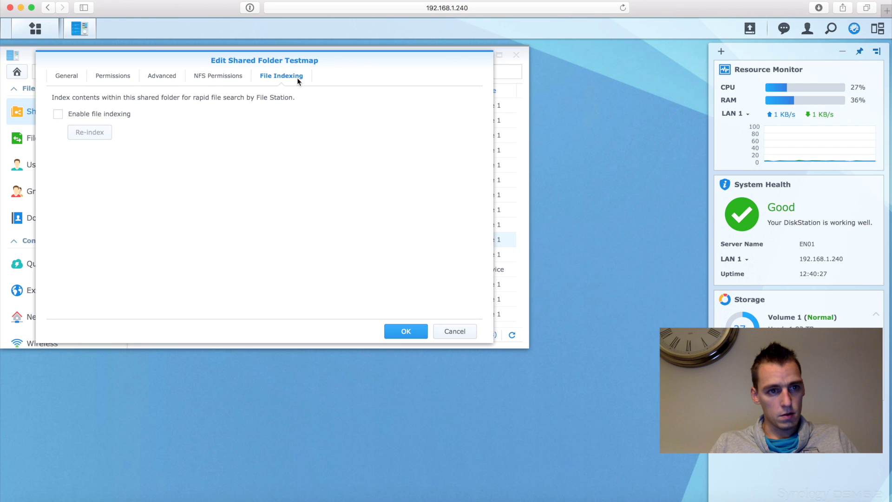
pyautogui.click(407, 332)
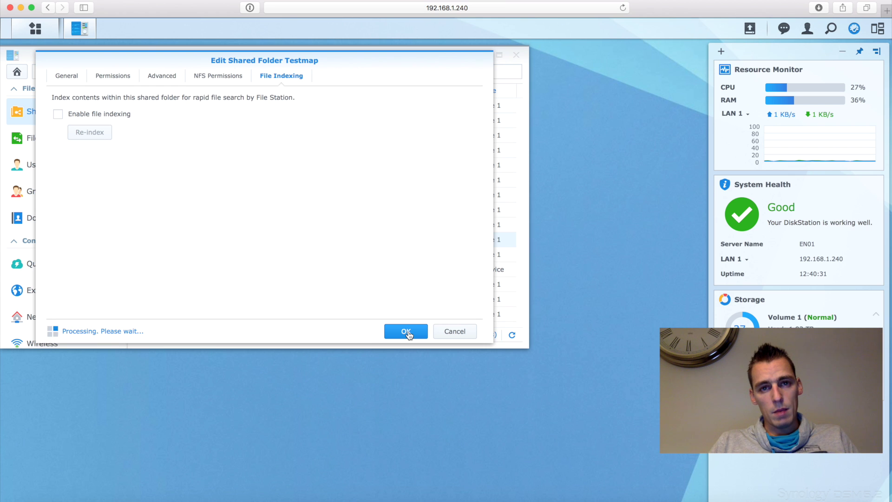